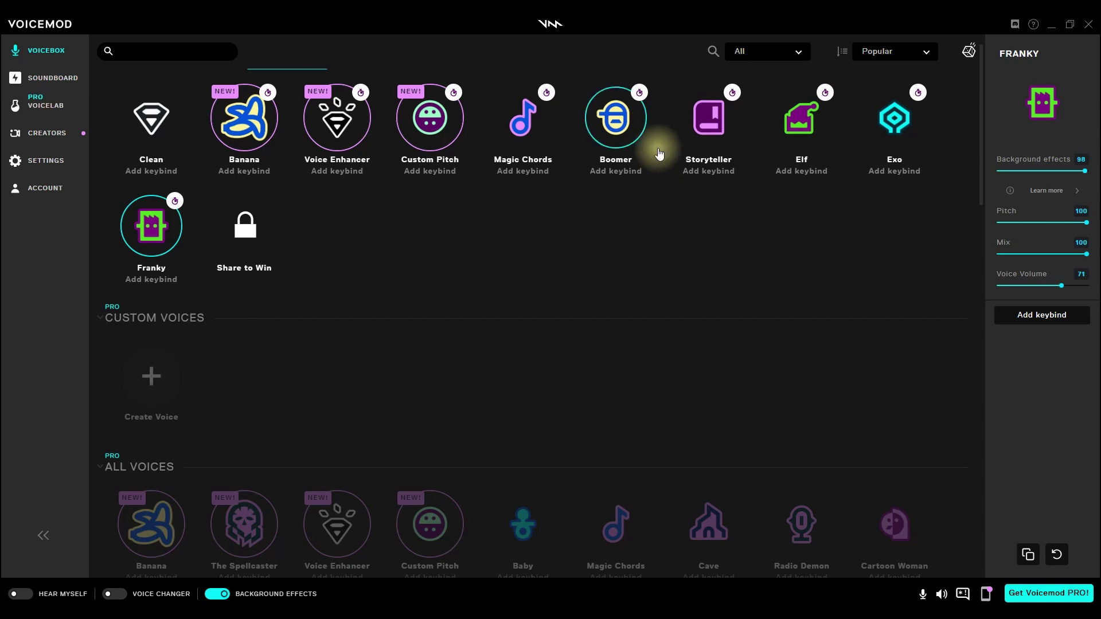
left_click(1068, 26)
left_click_drag(844, 86, 789, 84)
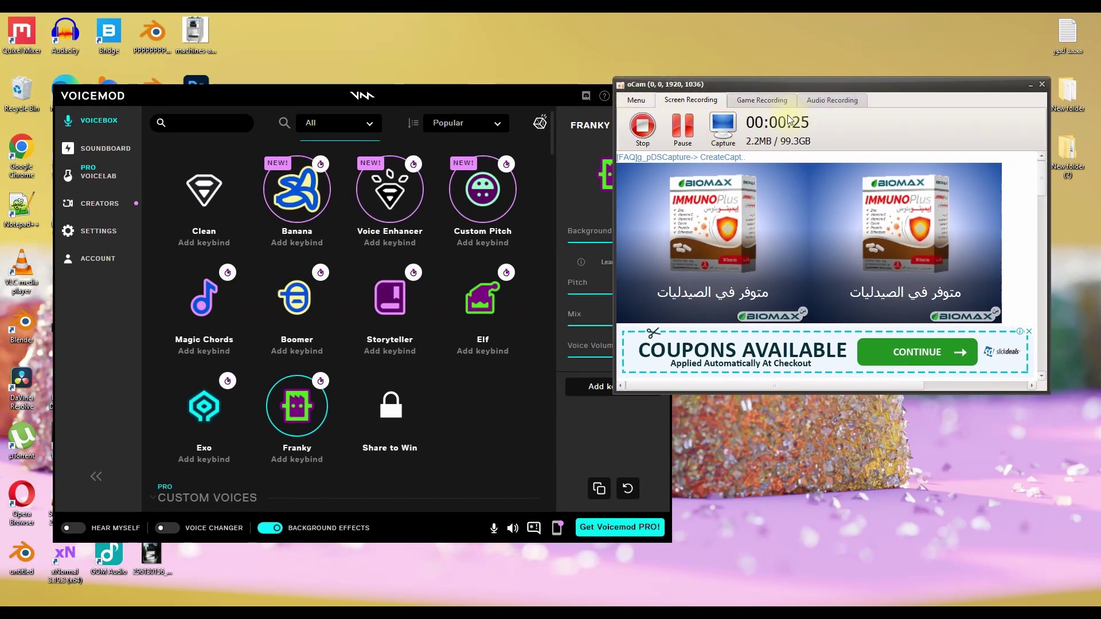
left_click_drag(404, 105, 410, 95)
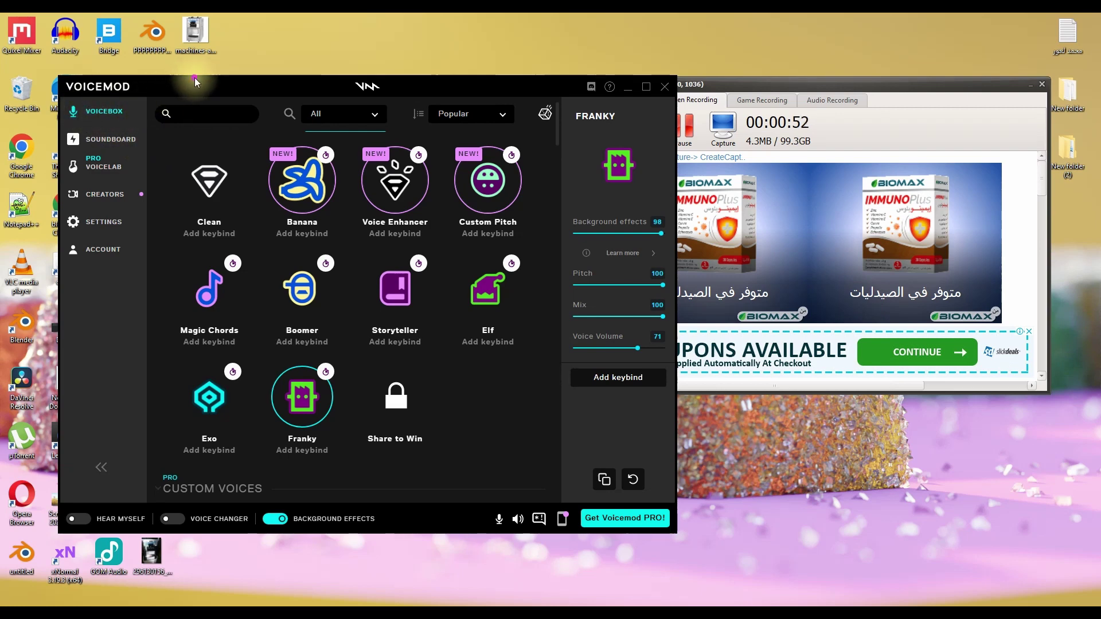
left_click_drag(192, 86, 252, 63)
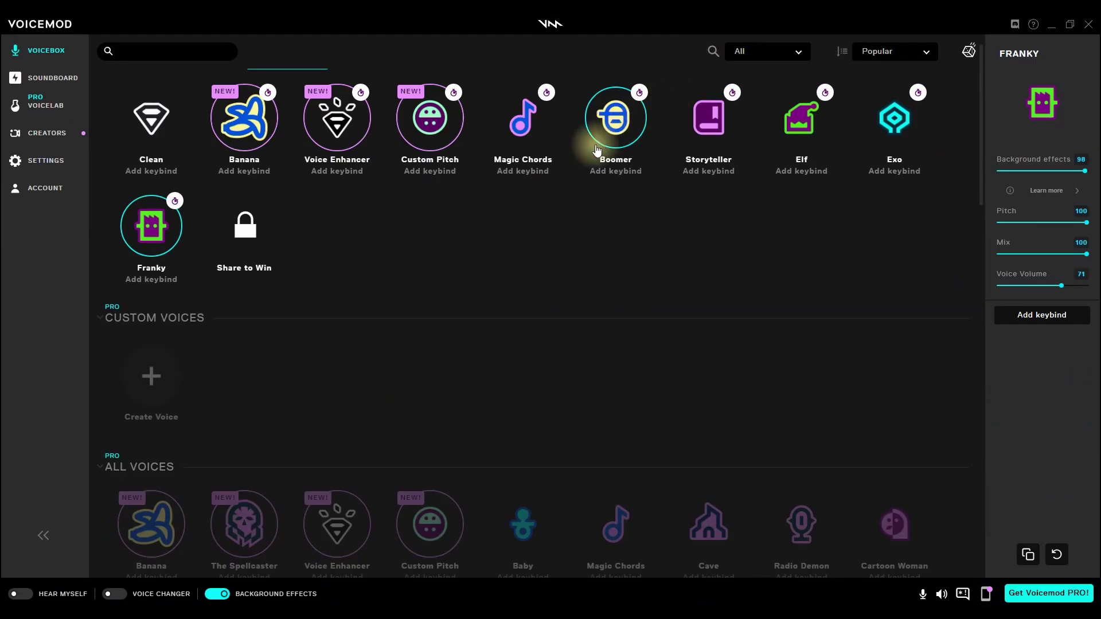
double_click(559, 66)
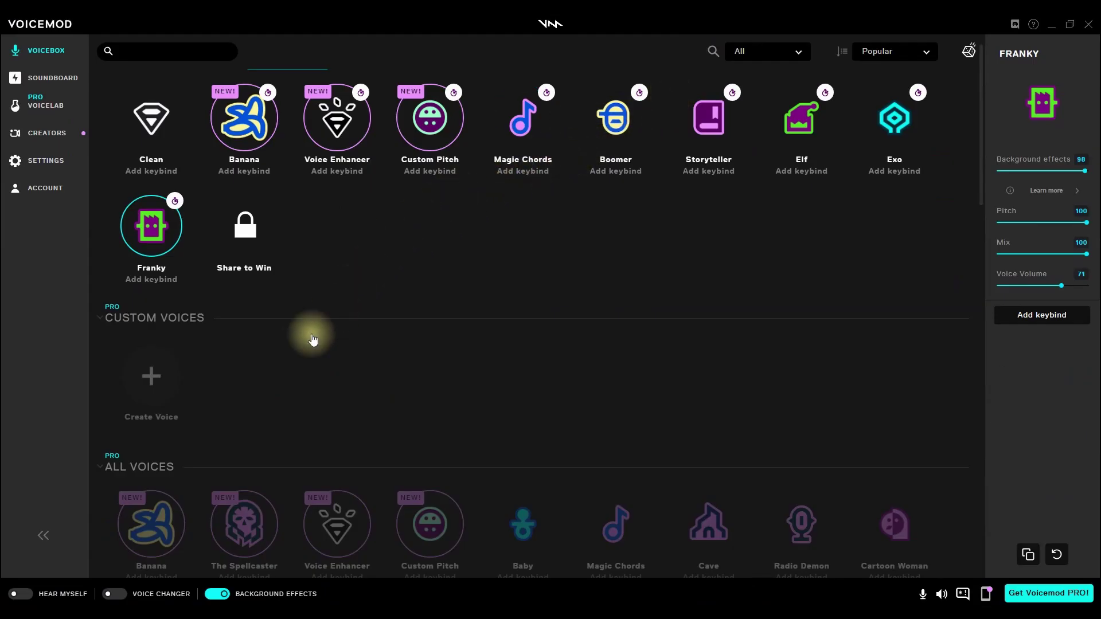
Step: Search Windows for "obs" and launch OBS Studio (64bit)
left_click(12, 612)
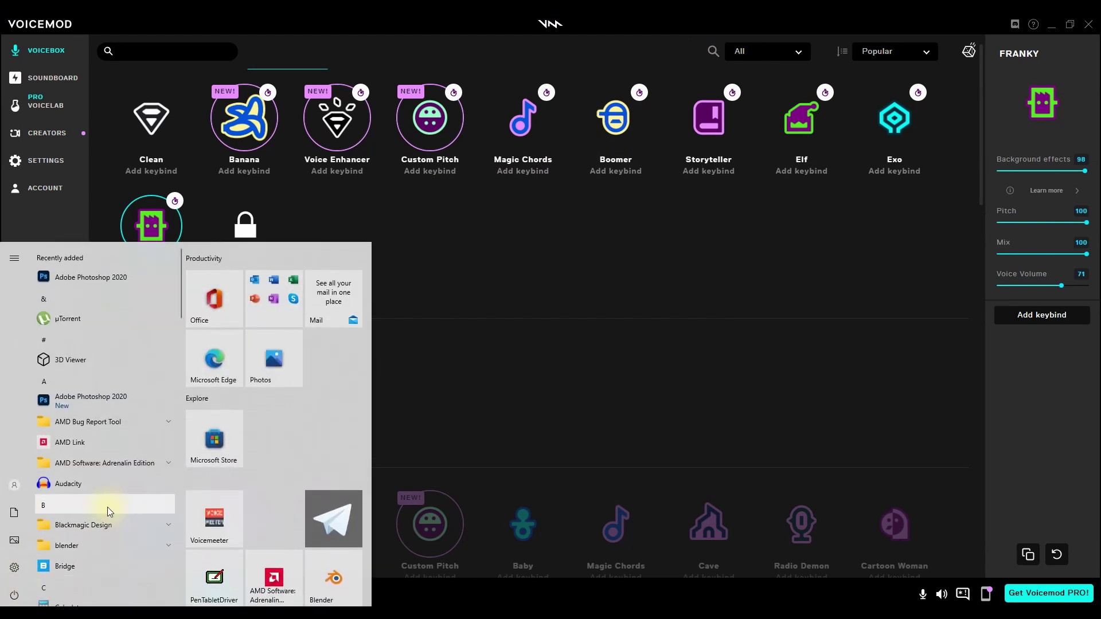
key("super+s")
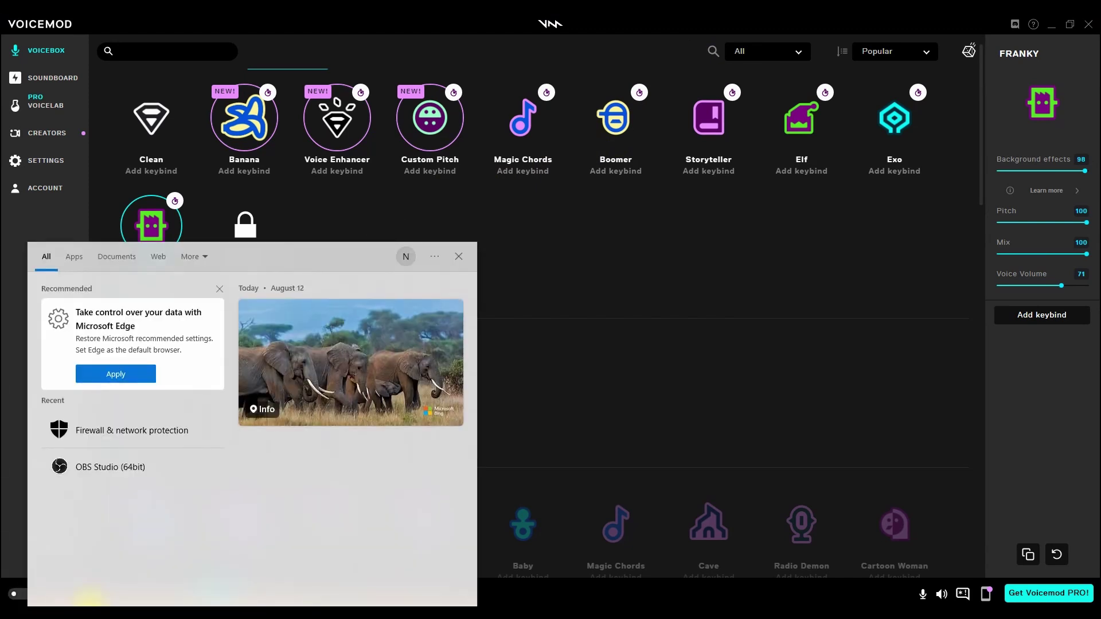
type("obs")
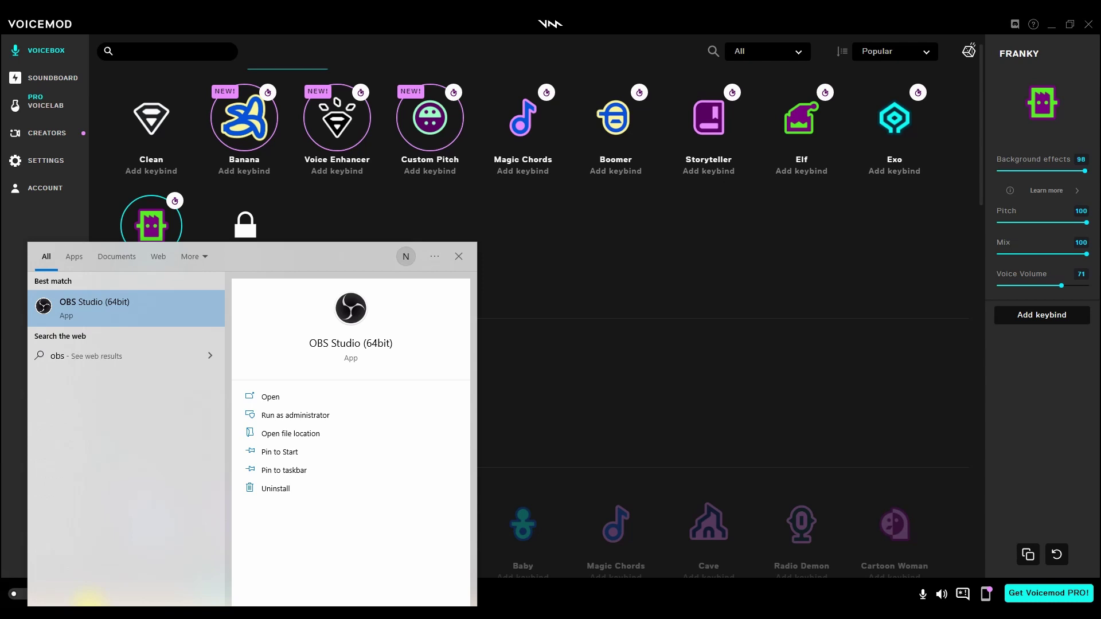
left_click(146, 314)
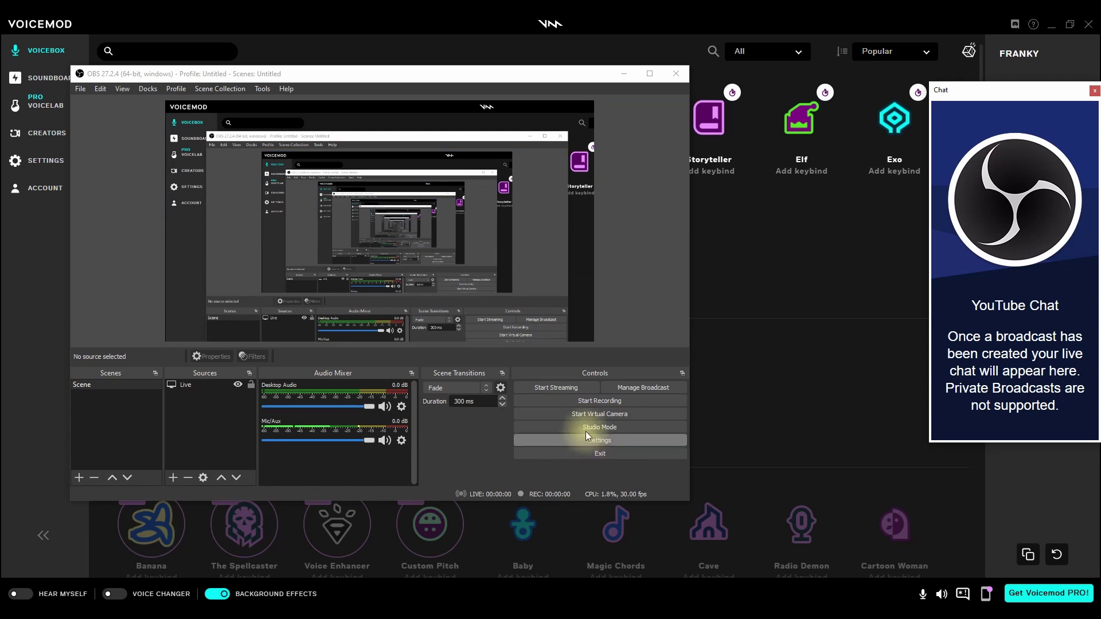
Step: Examine the monitoring device options in the OBS audio settings, and close OBS Studio without changing anything
left_click(607, 441)
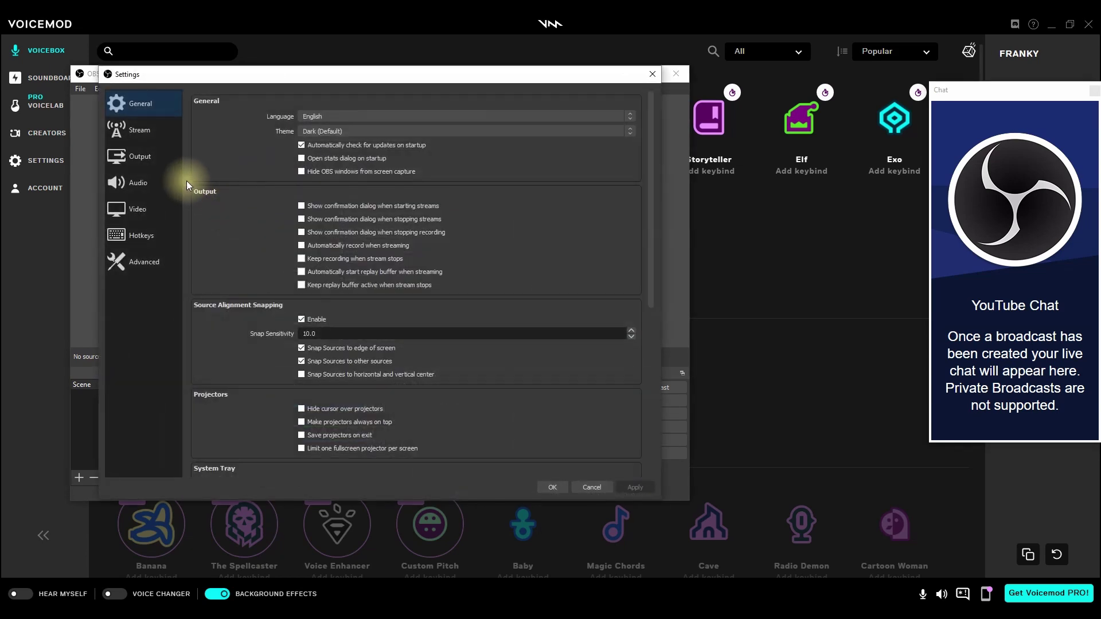
left_click(135, 181)
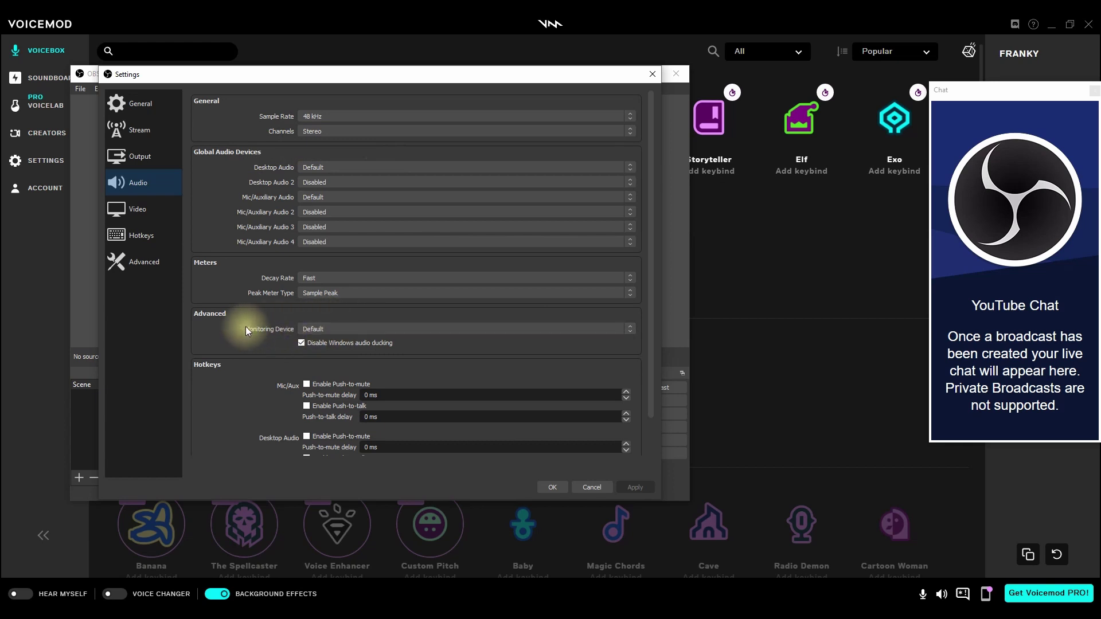
left_click(377, 328)
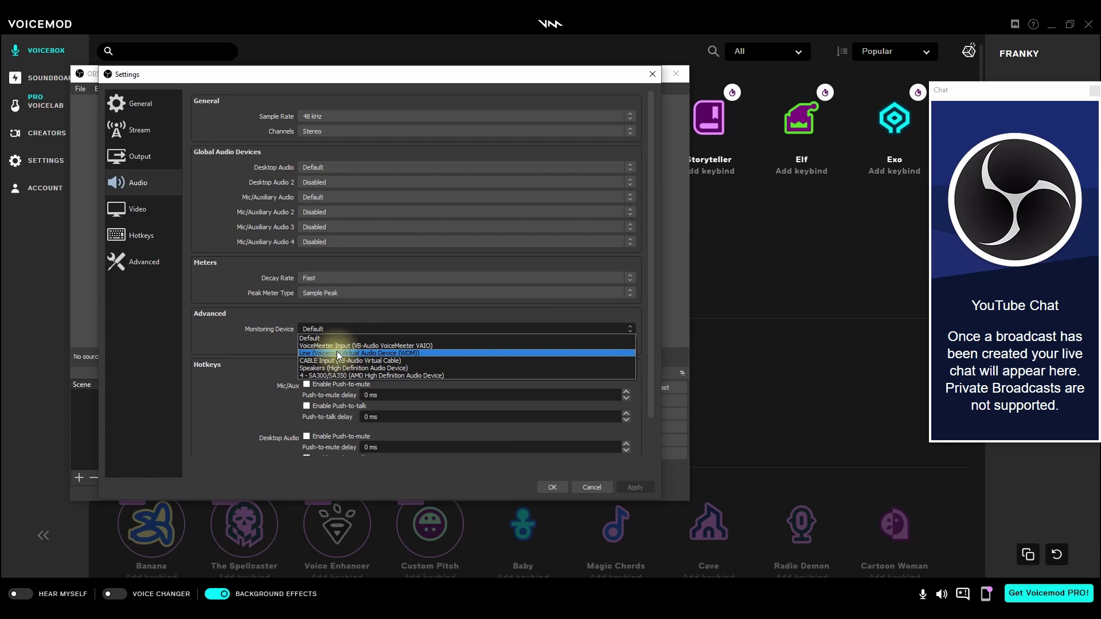
left_click(650, 76)
left_click(650, 75)
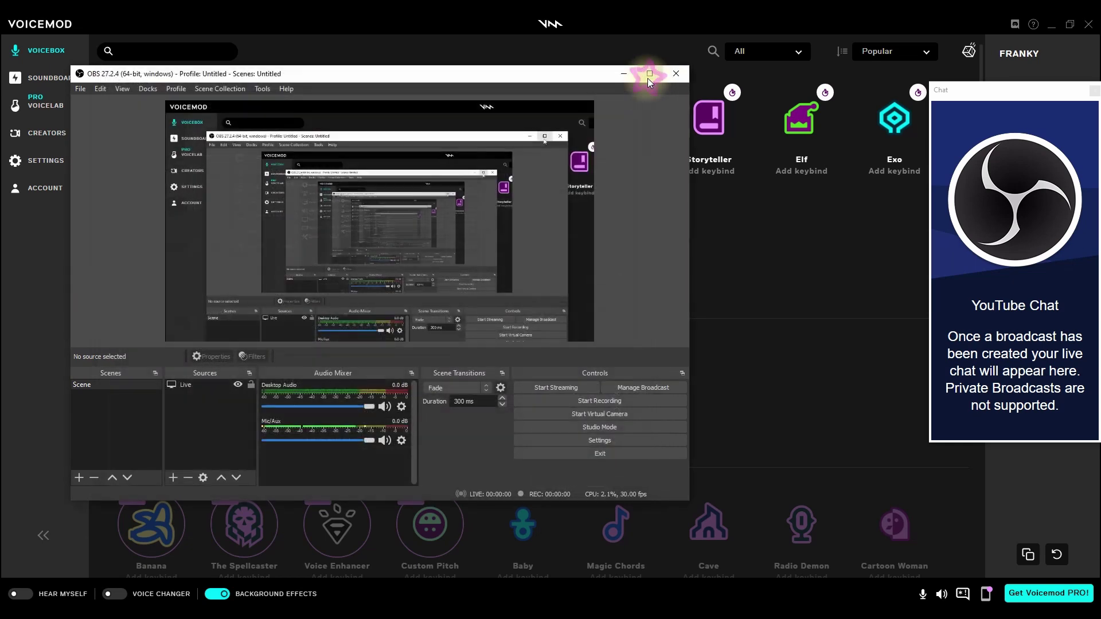
left_click(669, 71)
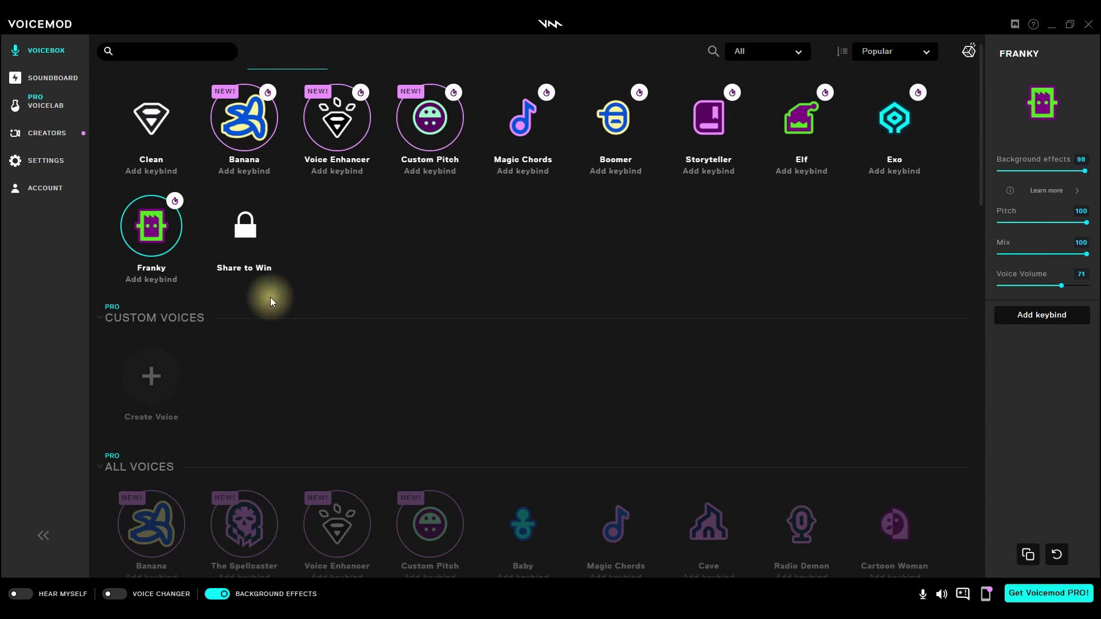
Step: Turn on the Voice Changer and Hear Myself in Voicemod
scroll(245, 344, "down", 5)
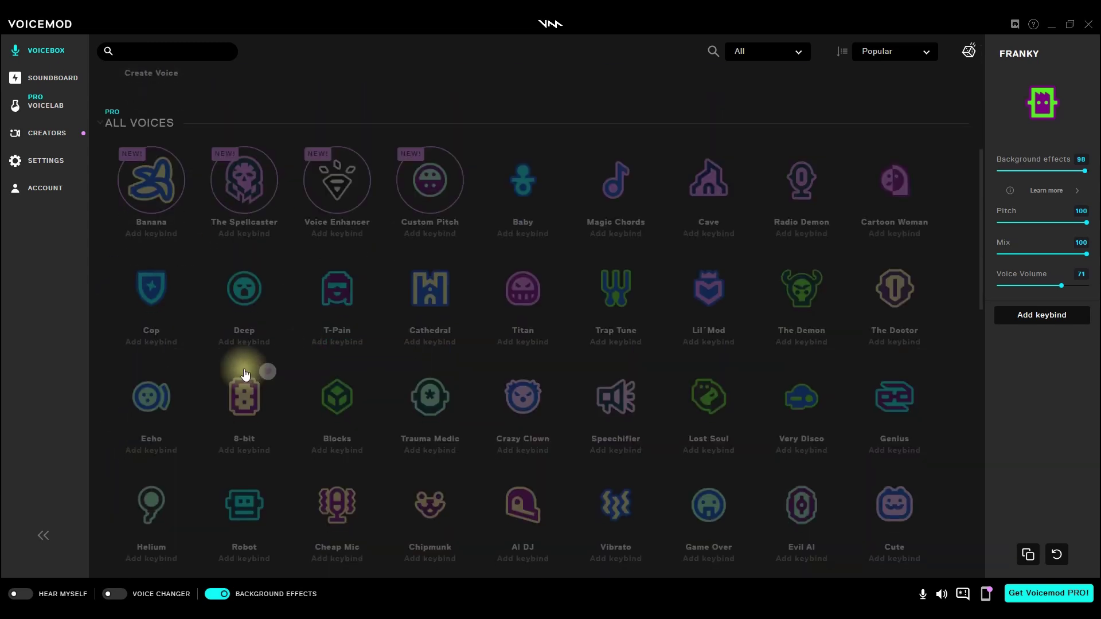
scroll(658, 352, "down", 12)
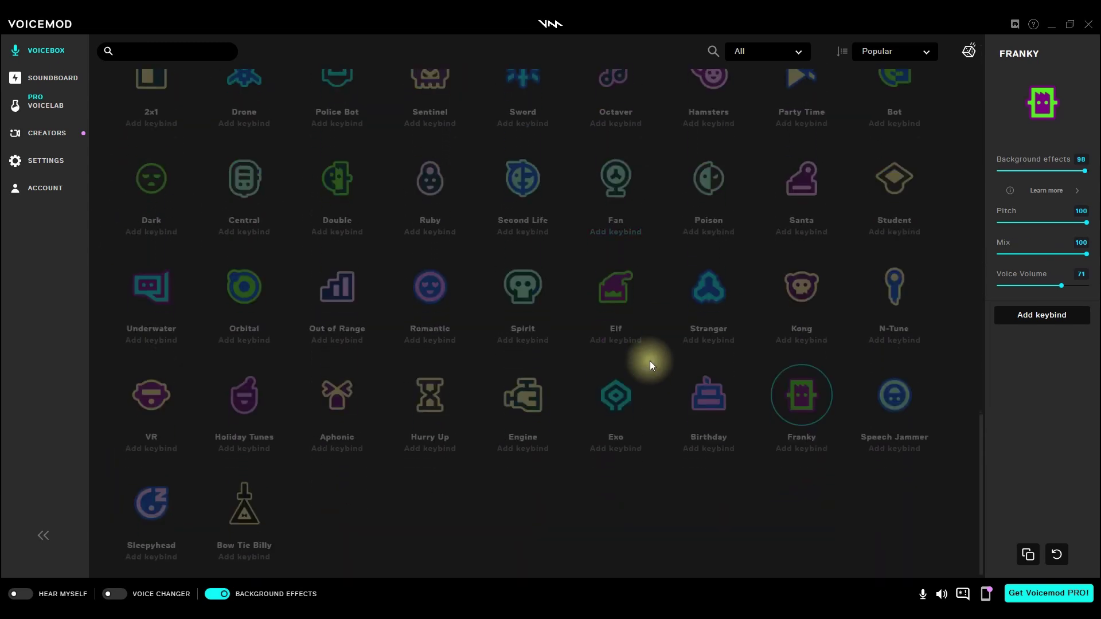
scroll(650, 361, "up", 15)
scroll(519, 413, "down", 5)
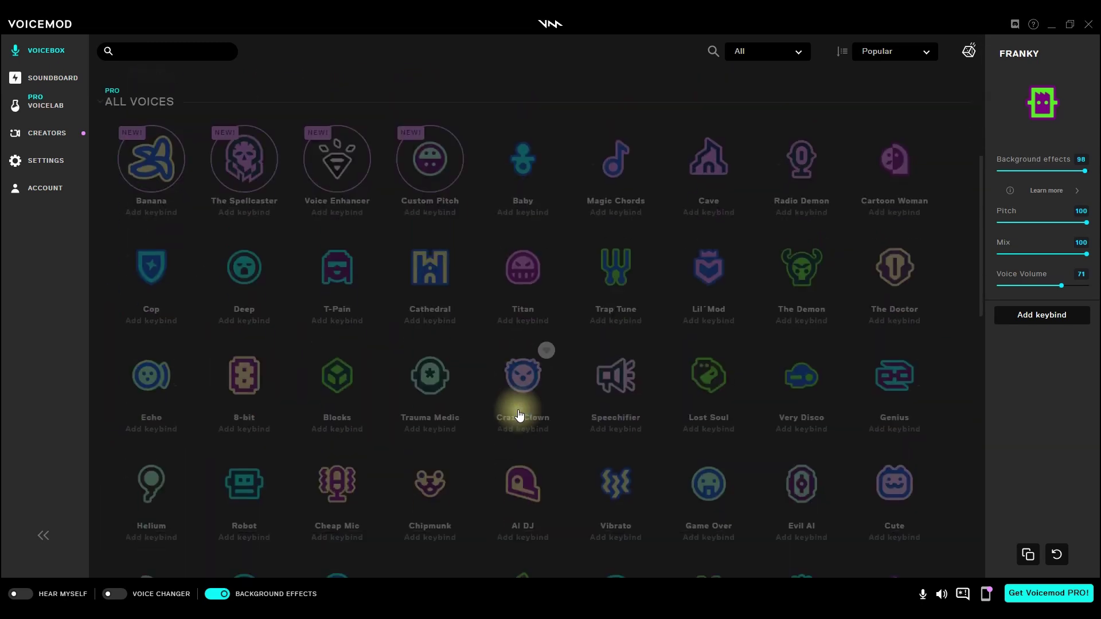
scroll(519, 413, "up", 5)
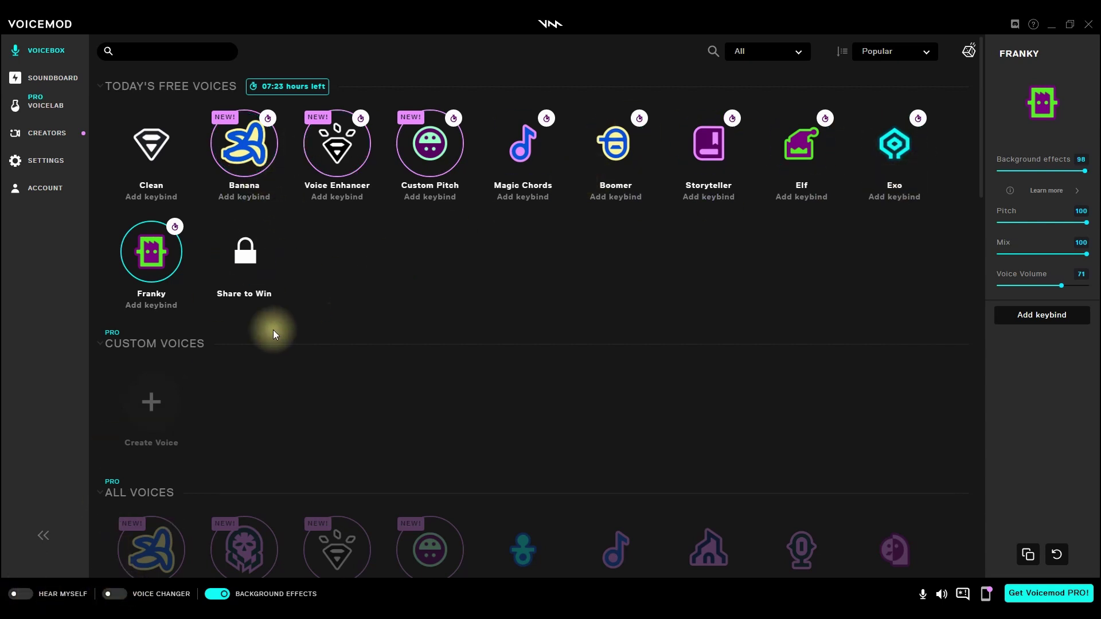
left_click(115, 595)
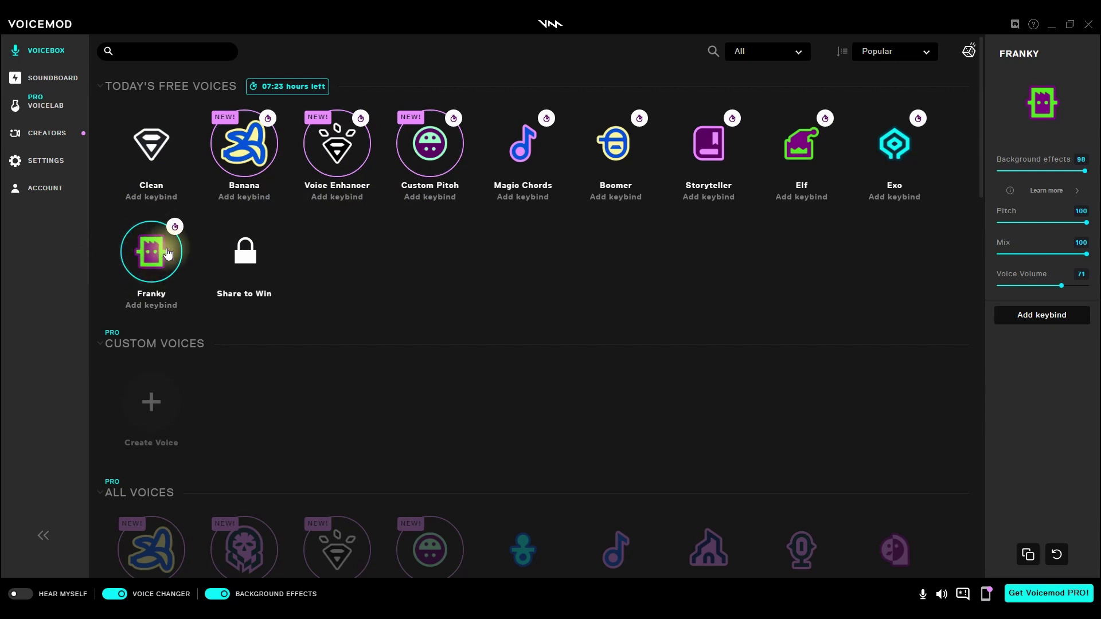
left_click(22, 594)
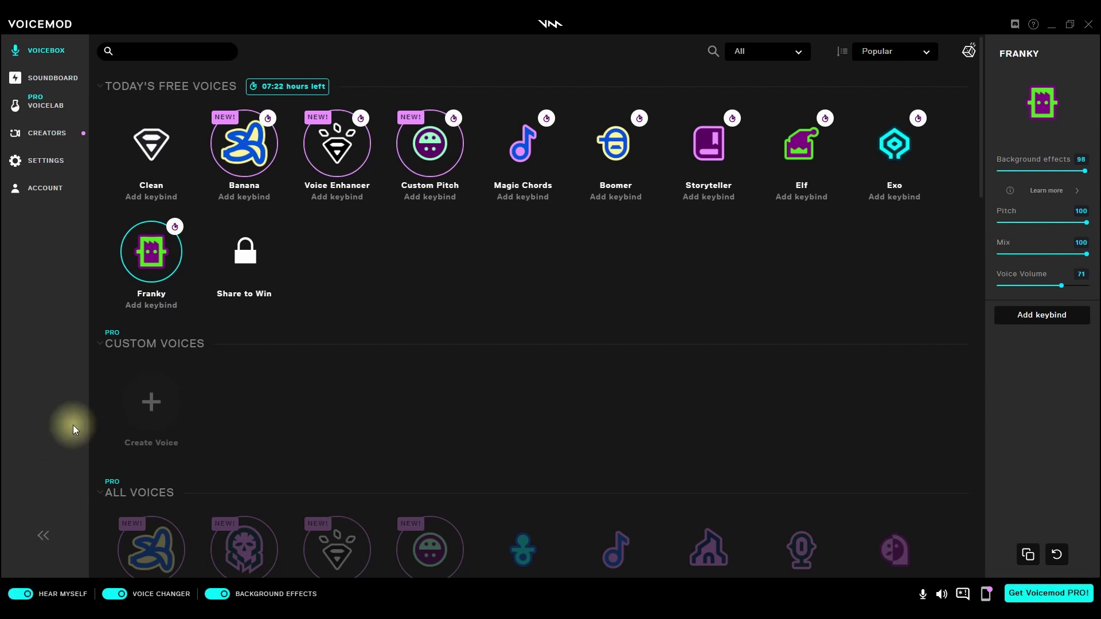
Step: Try the Clean voice, and switch to the Banana voice with its pitch set to 44
left_click(153, 144)
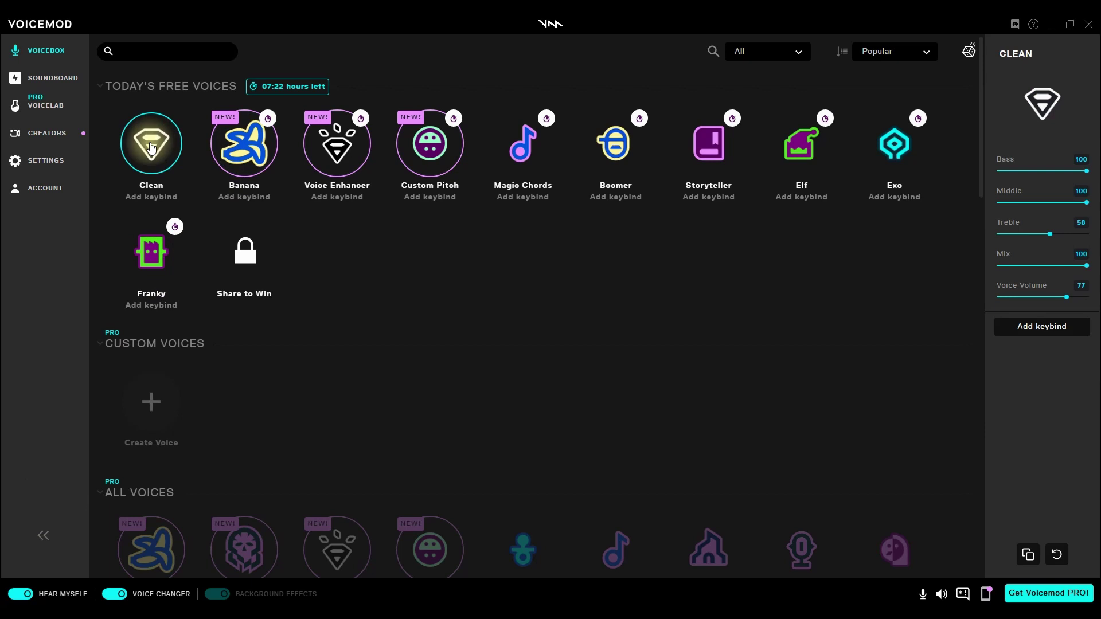
left_click(244, 143)
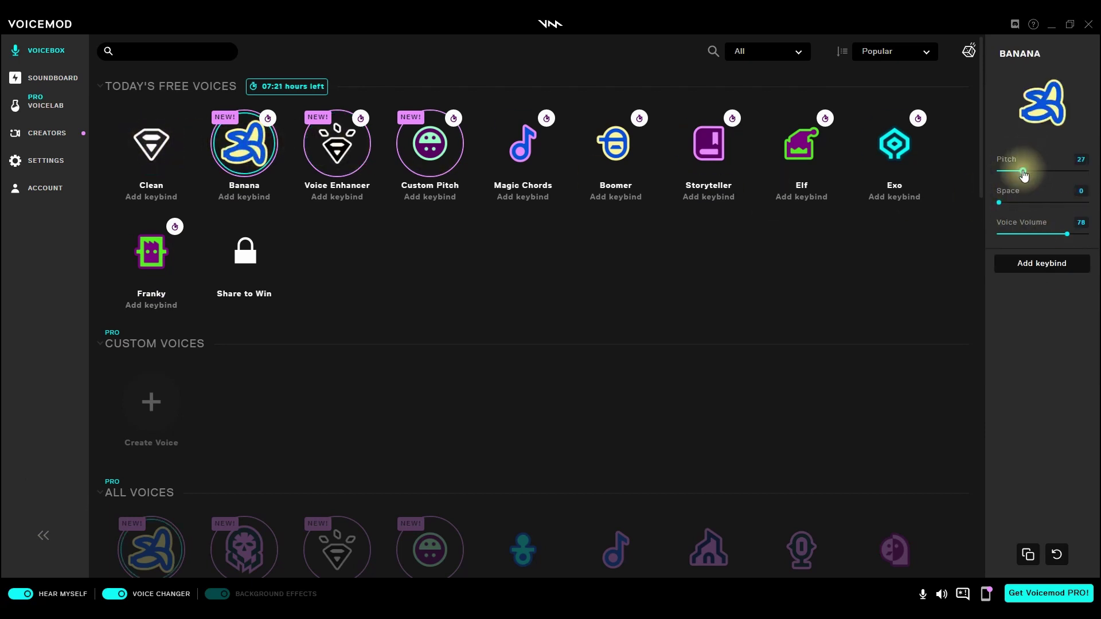
left_click_drag(1022, 171, 1038, 174)
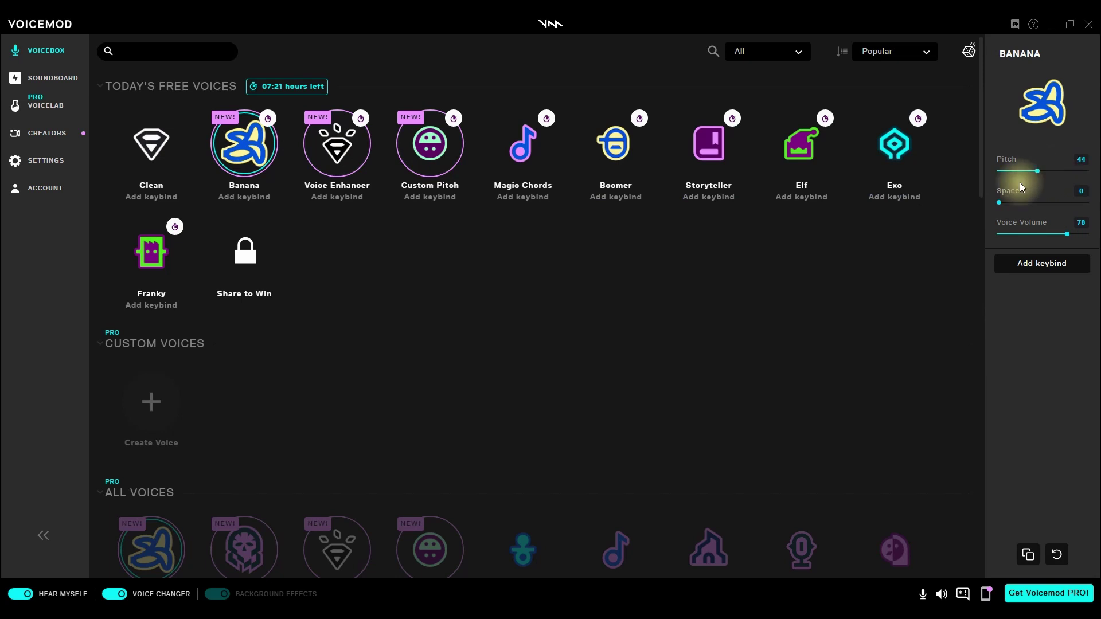
left_click(1002, 203)
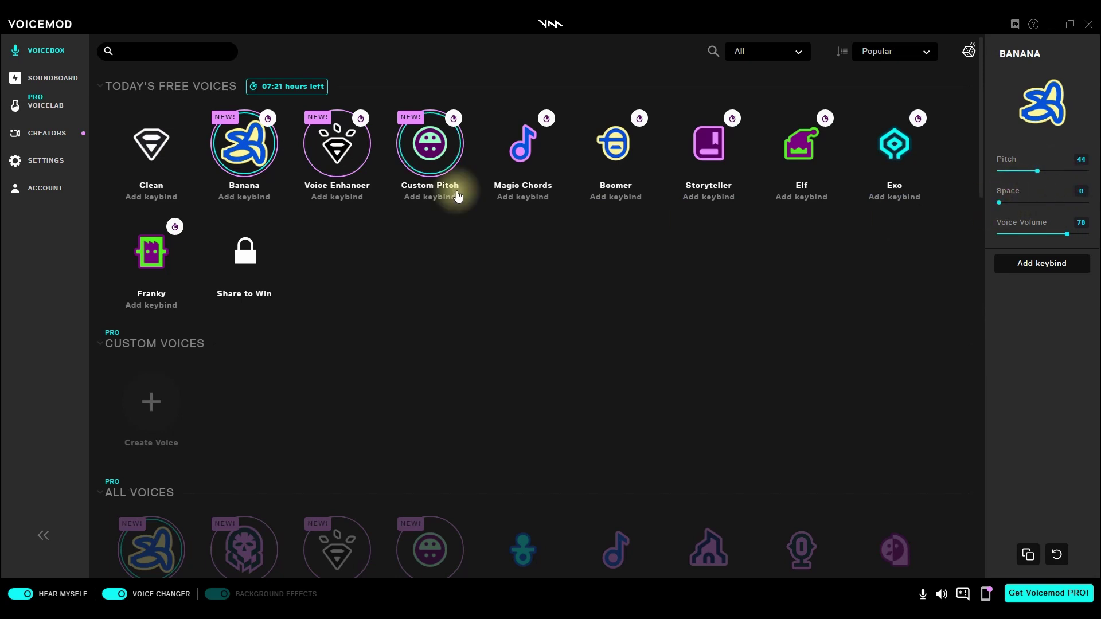
Step: Try the Voice Enhancer and Magic Chords voices, toggling Hear Myself and leaving it off
left_click(349, 147)
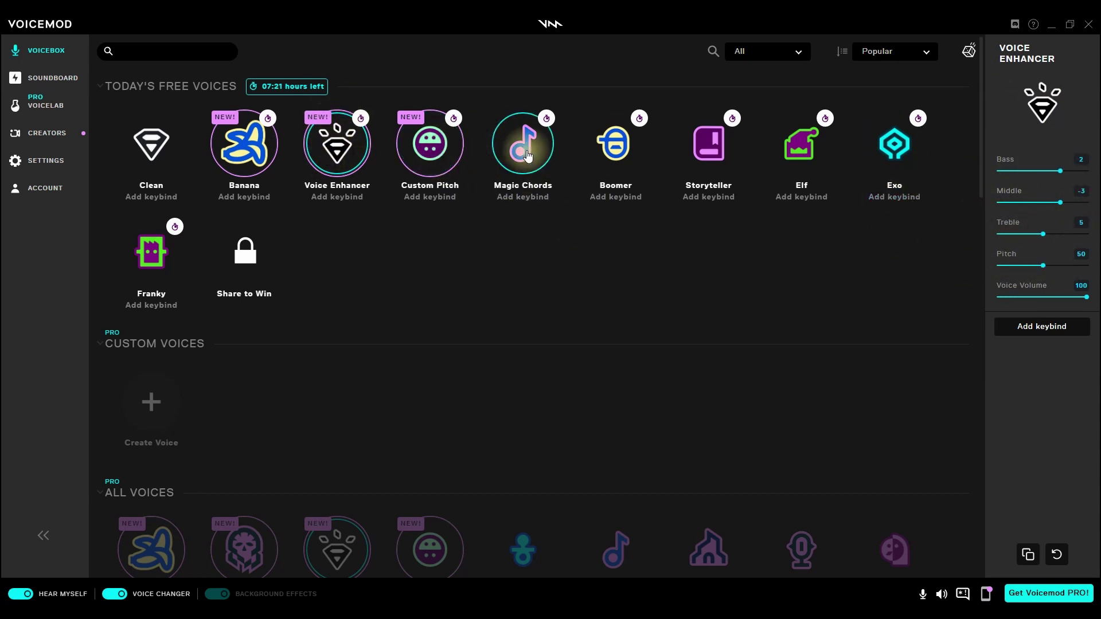
left_click(20, 594)
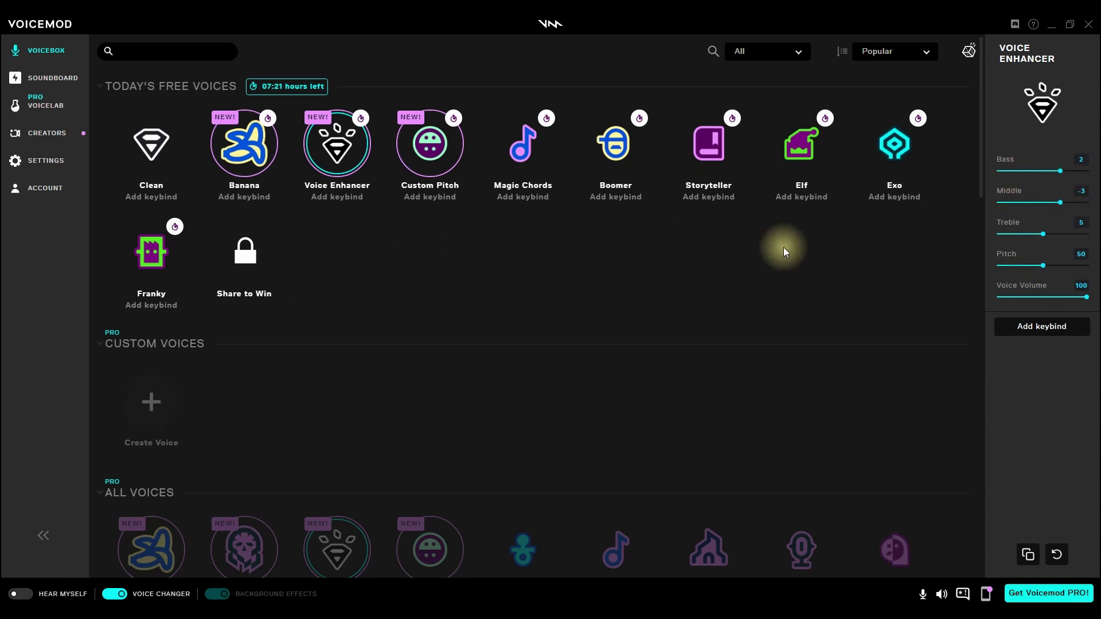
left_click(520, 147)
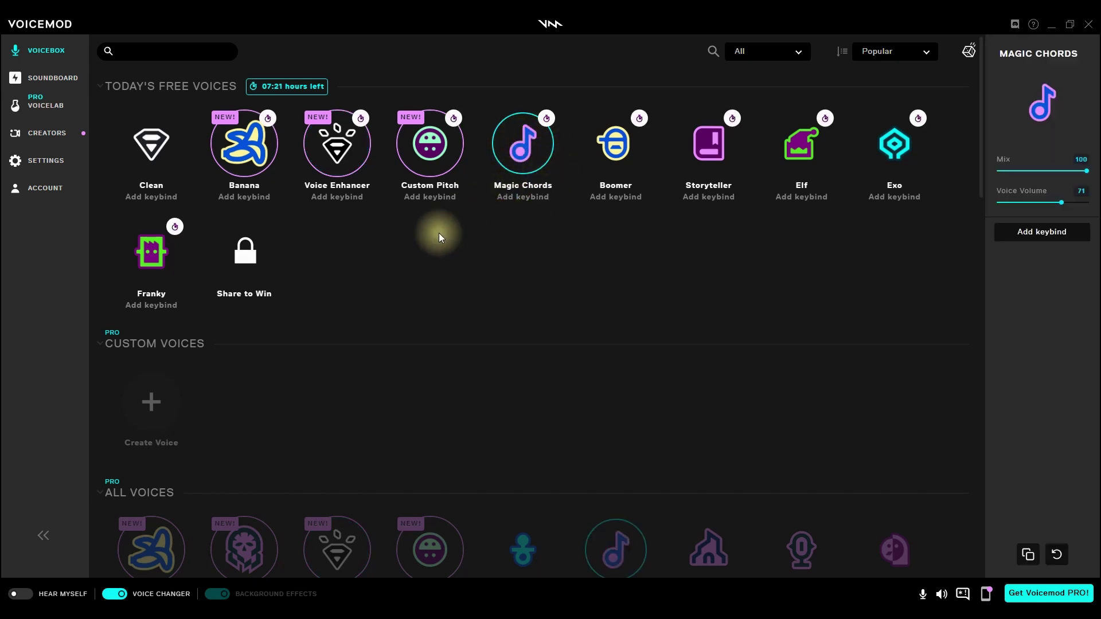
left_click(27, 594)
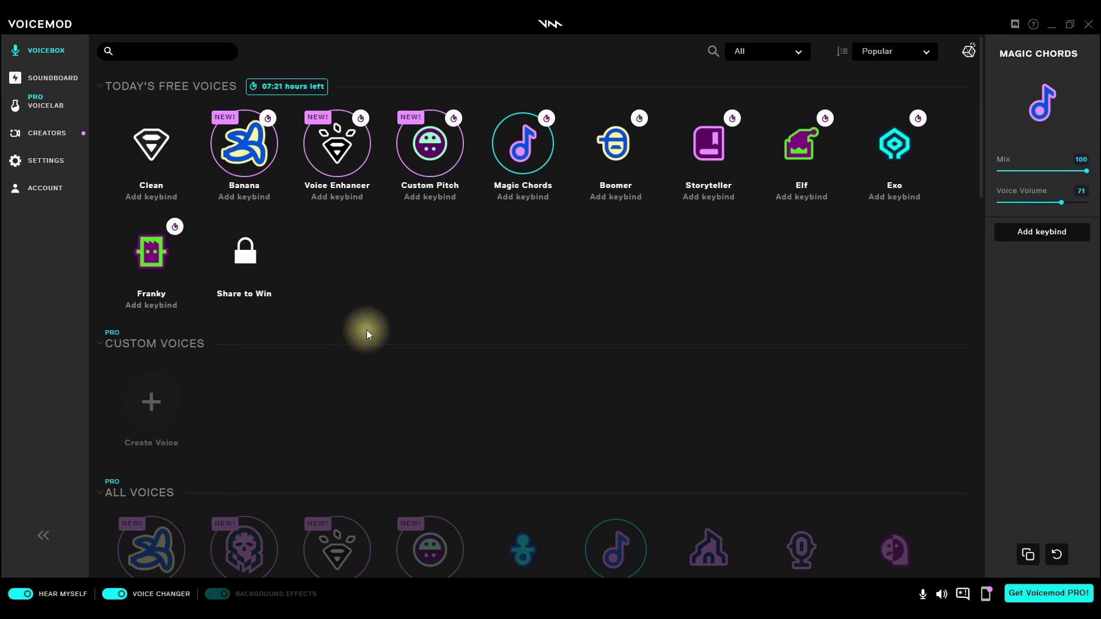
left_click(20, 594)
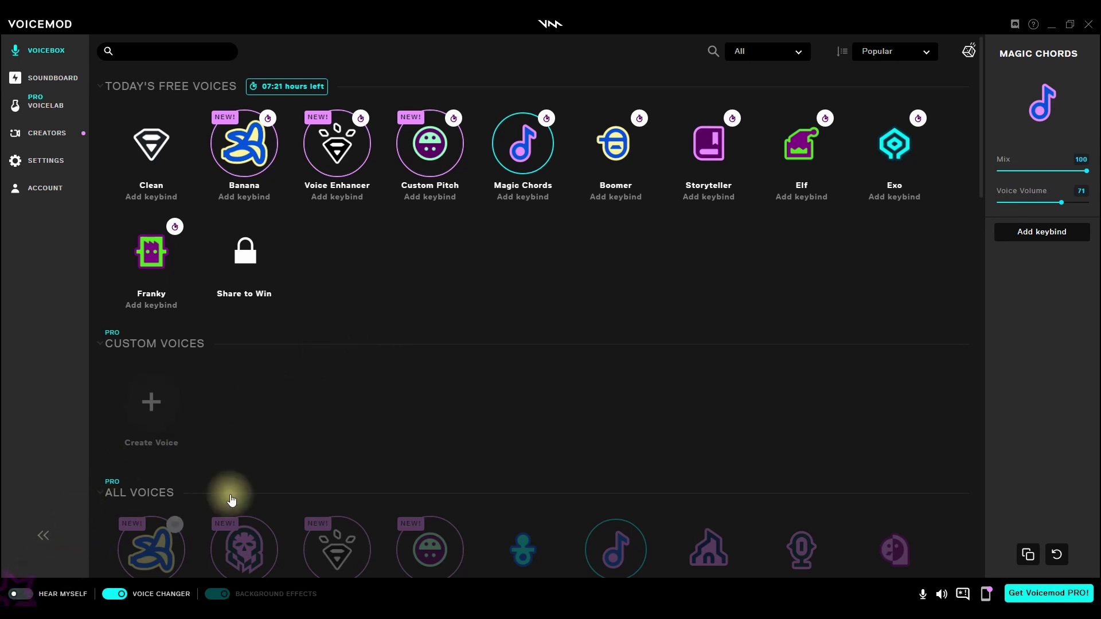
Step: Try today's free voices Boomer, Storyteller, Elf, Exo and Franky one after another
left_click(590, 171)
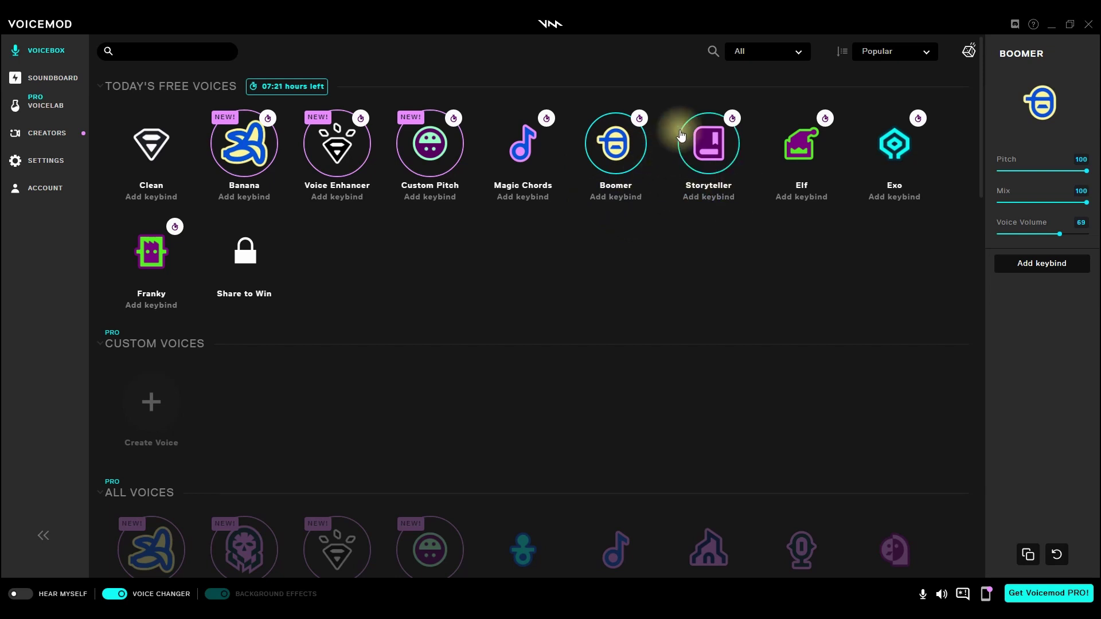
left_click(719, 160)
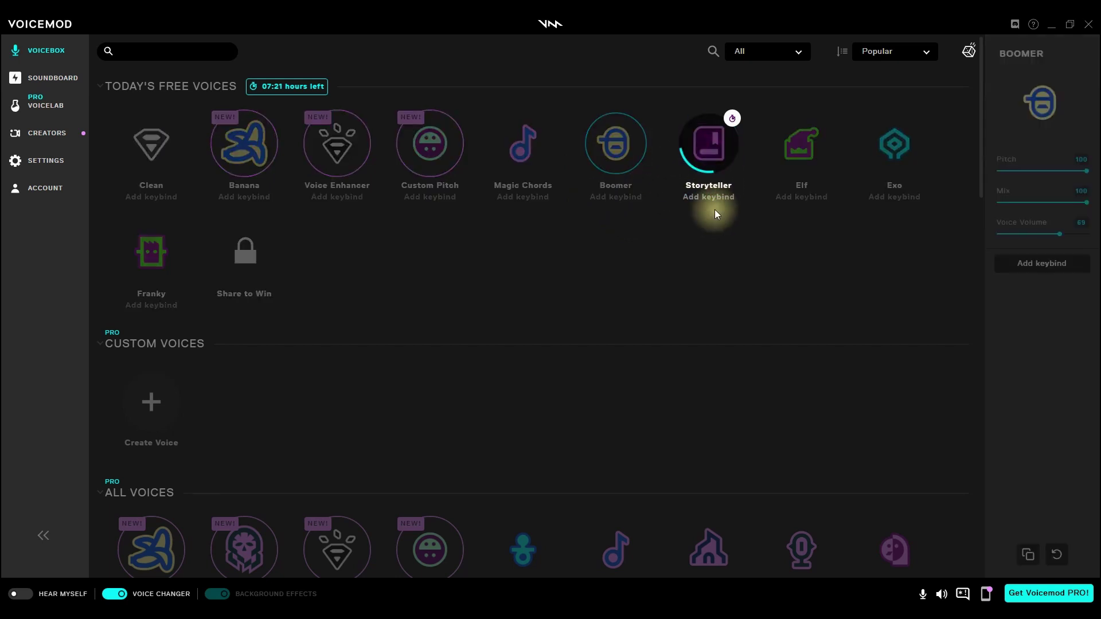
left_click(807, 147)
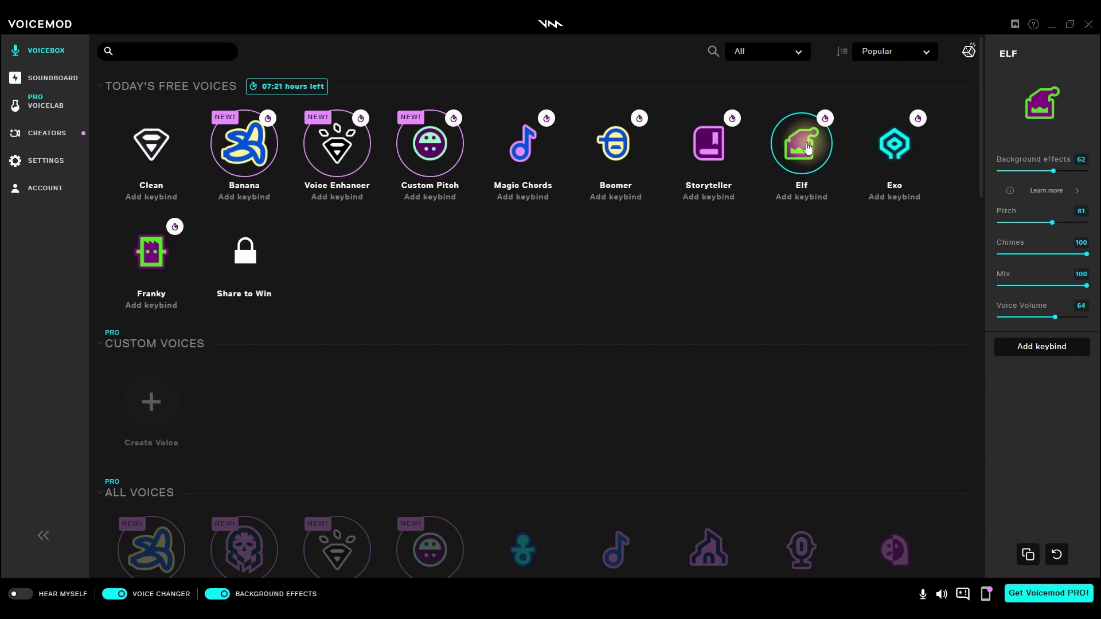
left_click(893, 153)
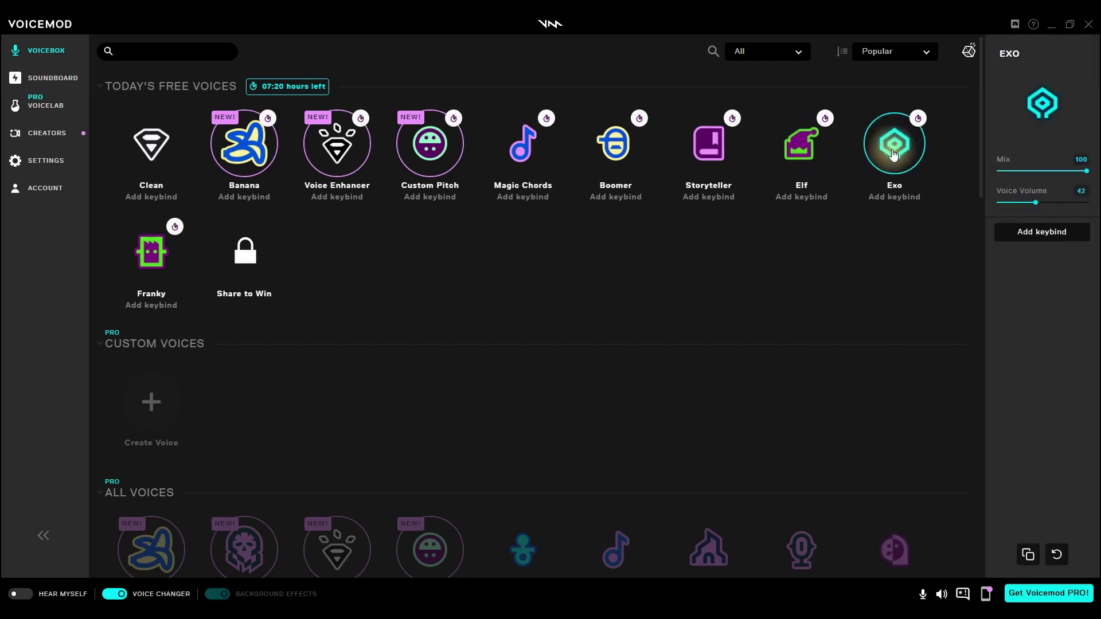
left_click(150, 262)
Step: Browse the full voice list, try the Clean and Banana voices again, and select Custom Pitch
scroll(150, 262, "down", 2)
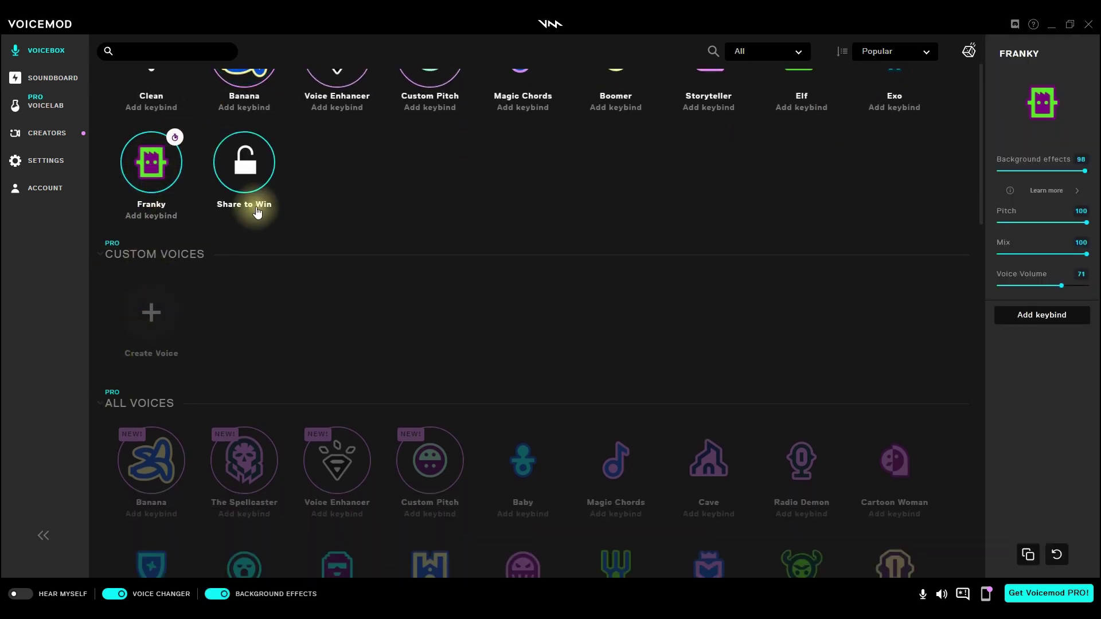
scroll(255, 212, "up", 2)
scroll(256, 211, "down", 10)
scroll(359, 197, "up", 8)
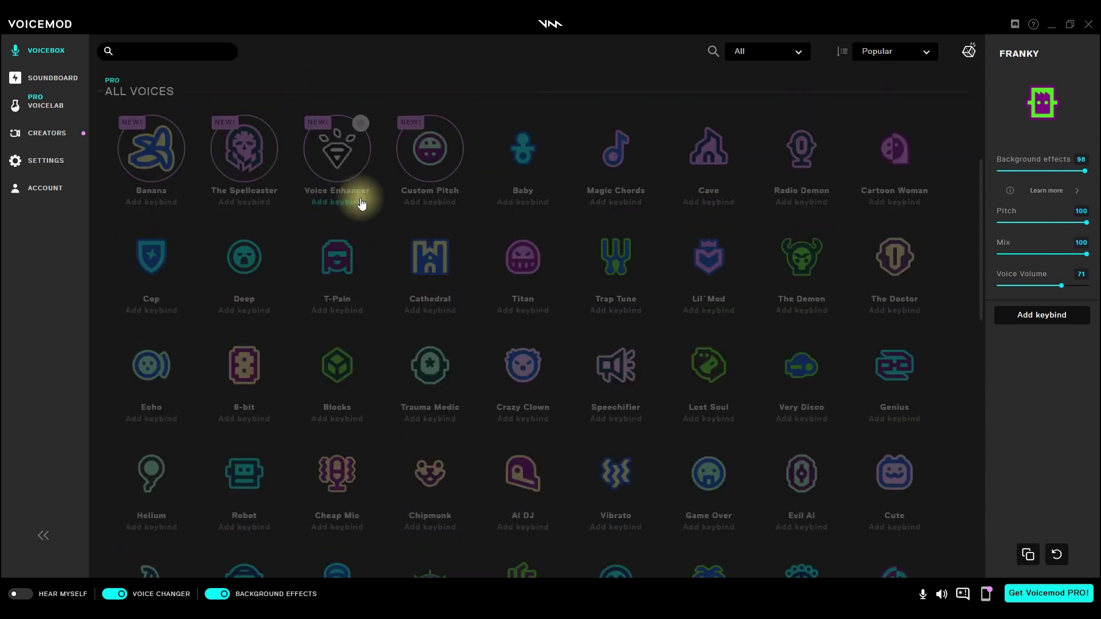
scroll(361, 204, "up", 4)
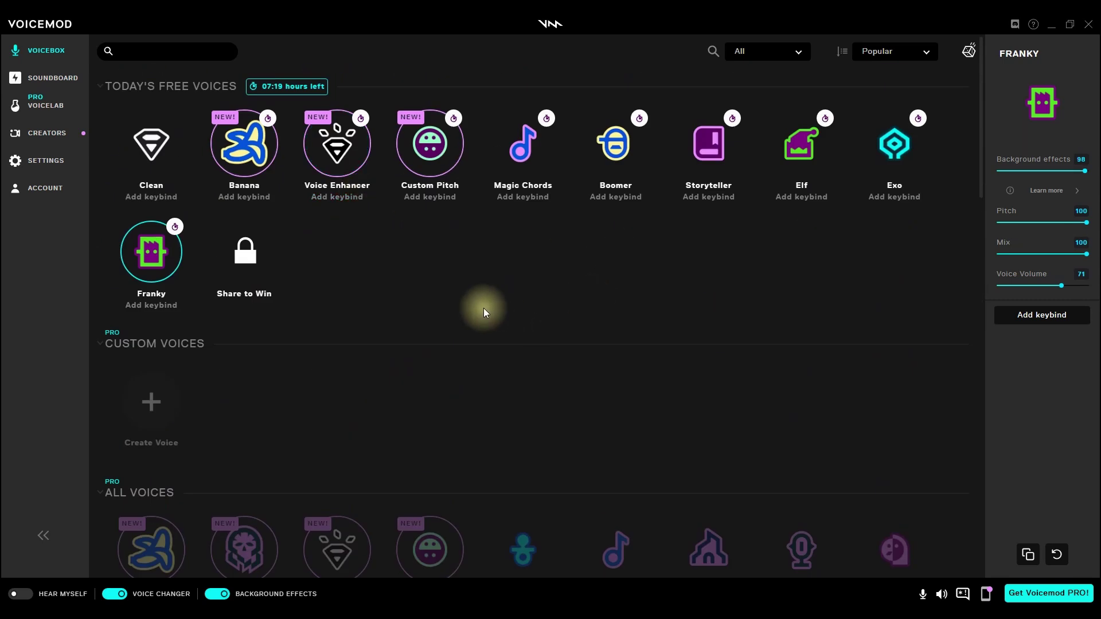
left_click(151, 143)
left_click(244, 143)
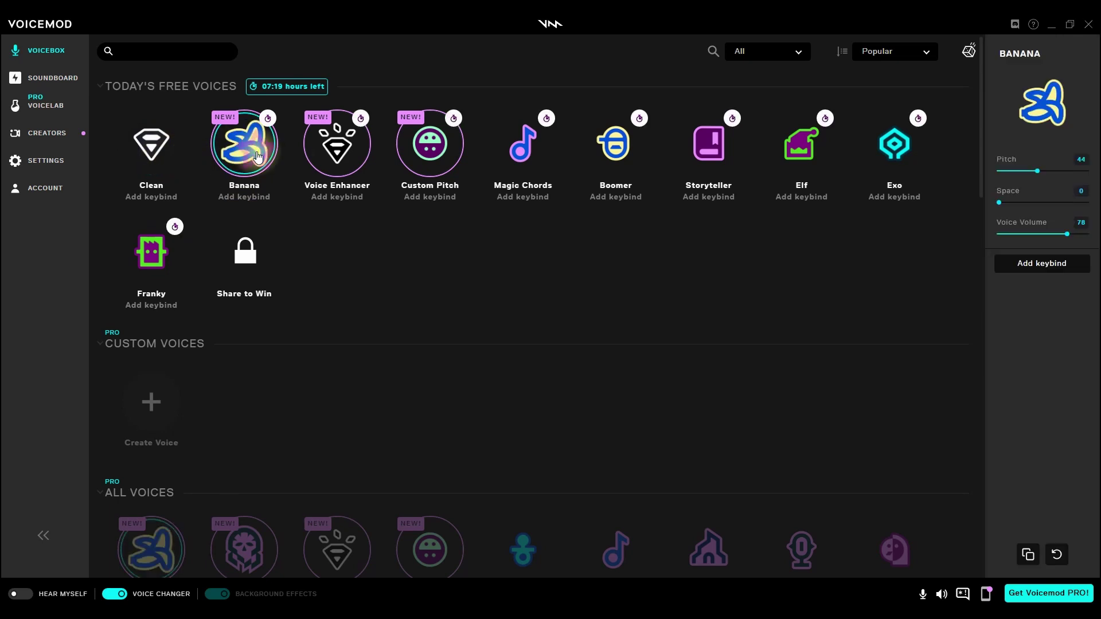
left_click(434, 150)
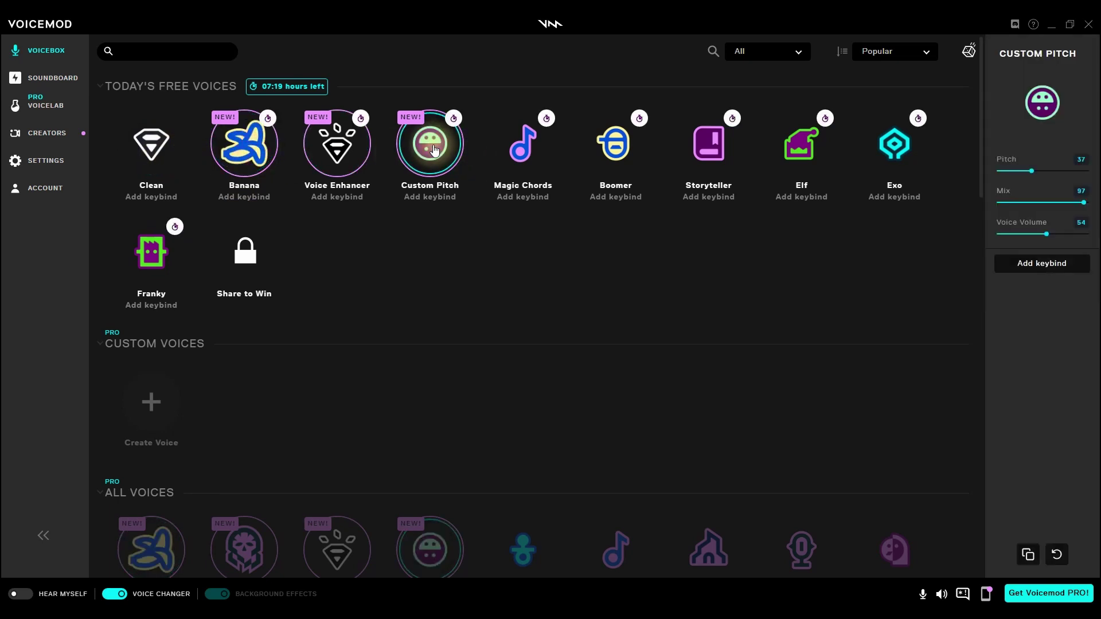